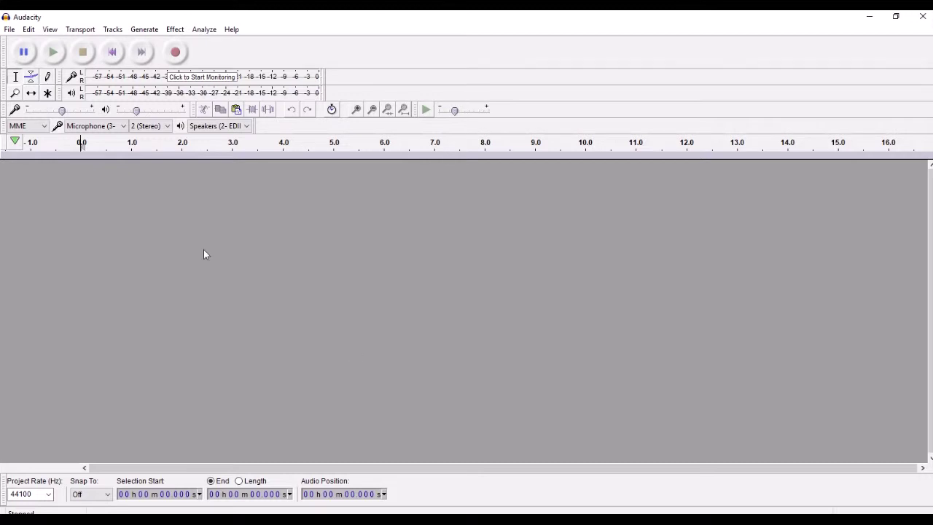
Import 'Fall Out Boy - Immortals (Instrumental).mp3' from the Instrumentals folder as a stereo track
left_click(8, 31)
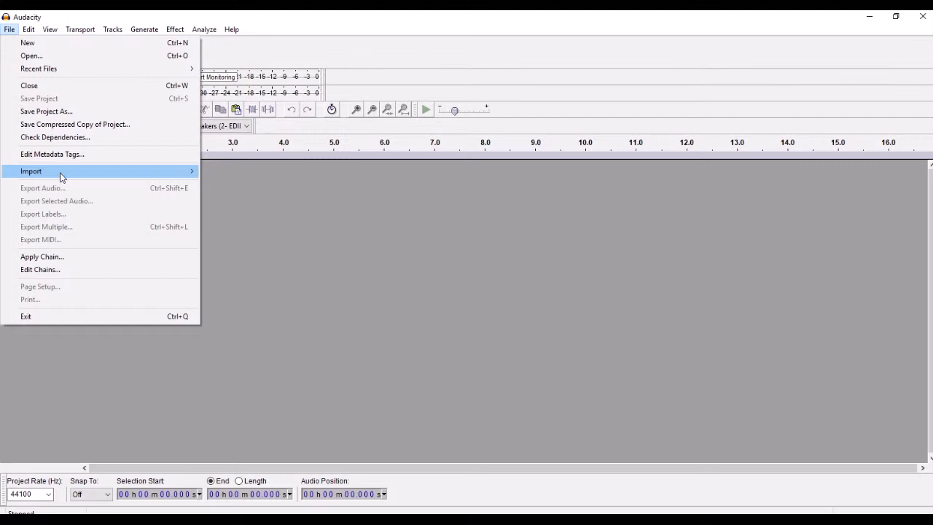
mouse_move(138, 173)
left_click(235, 174)
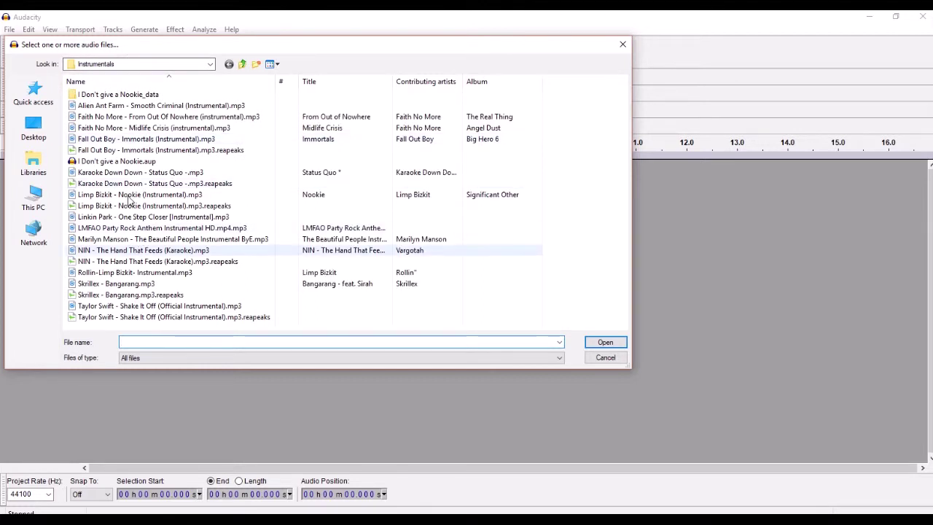
left_click(130, 140)
double_click(129, 139)
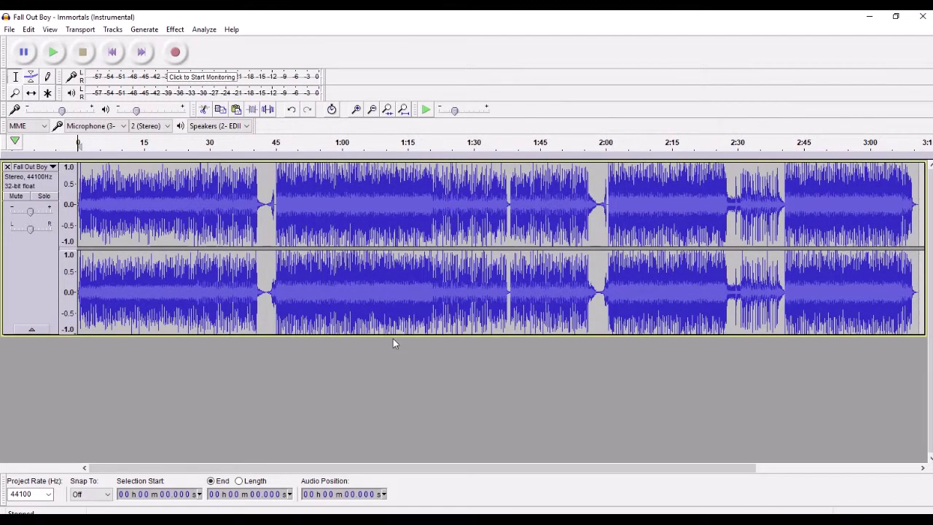
Import the Ariana Grande 'Into You' acapella mp3 from SAMPLES > Vocals as a second track
left_click(9, 30)
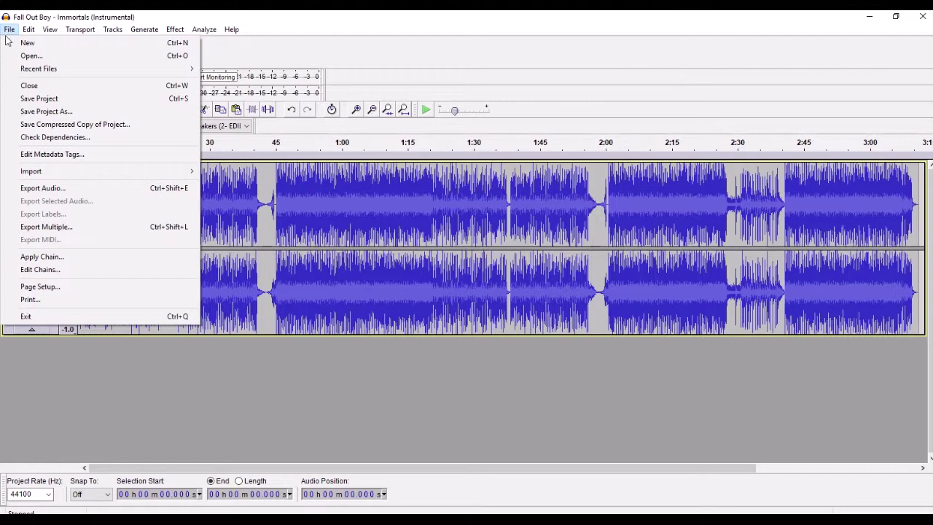
mouse_move(145, 171)
left_click(239, 177)
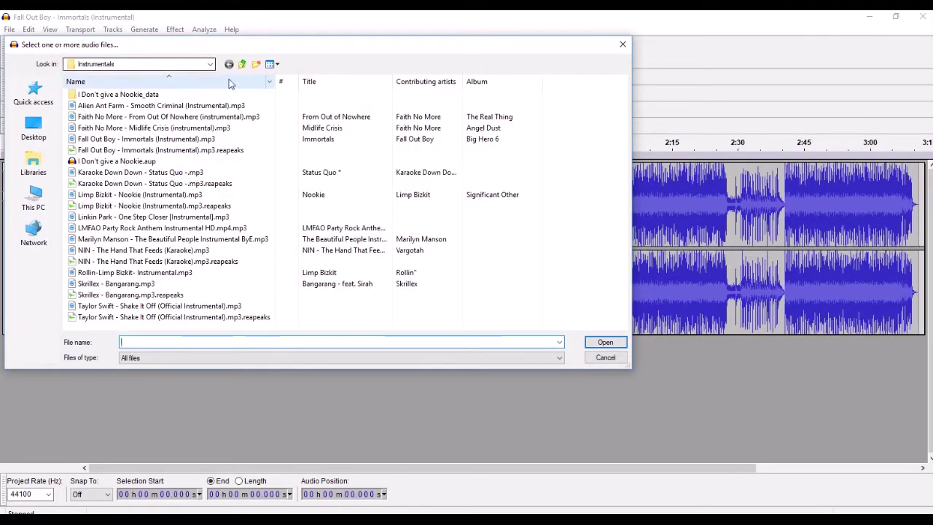
left_click(242, 64)
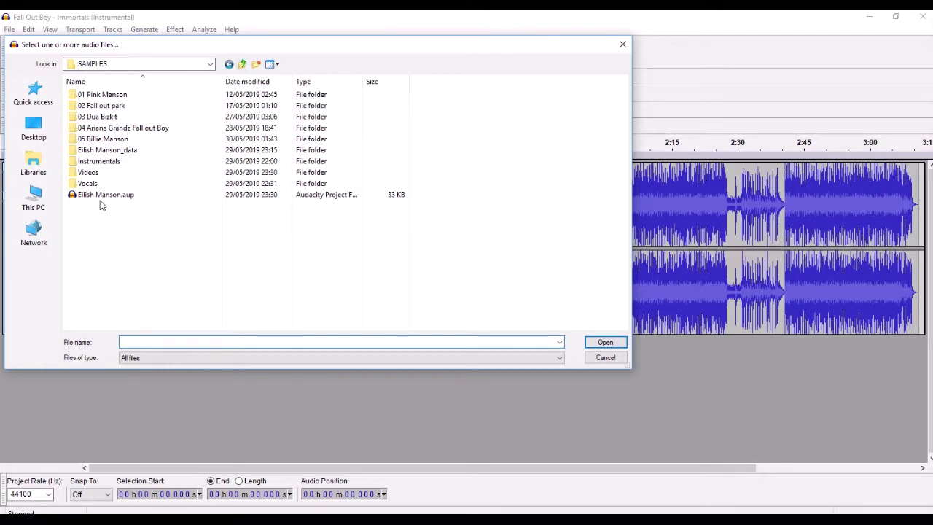
double_click(91, 183)
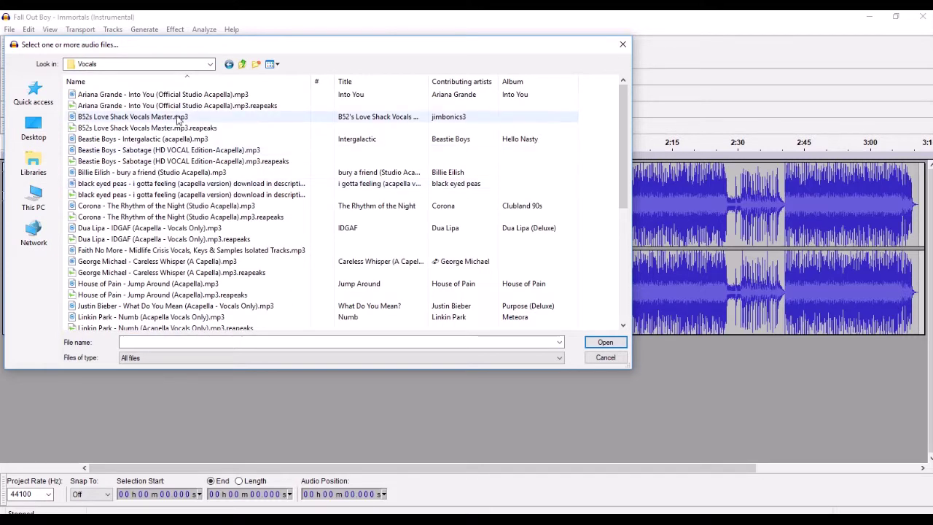
double_click(157, 95)
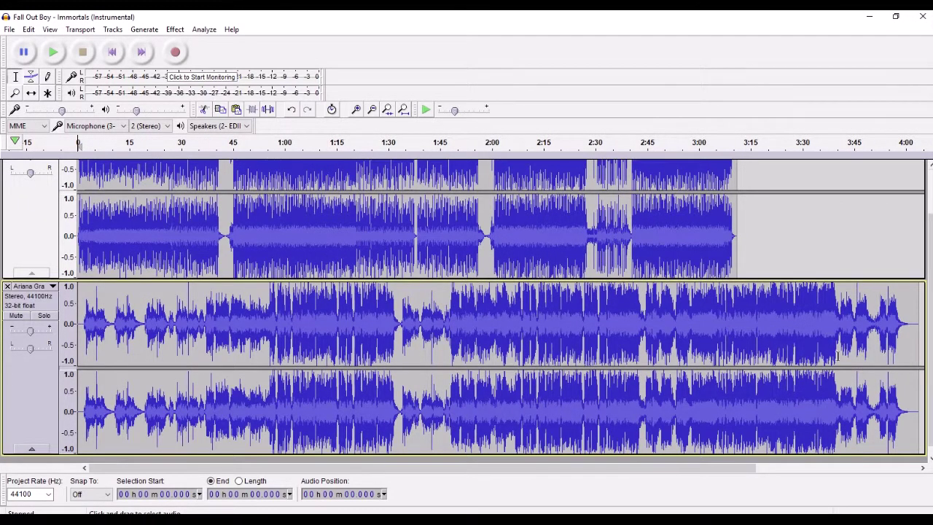
Zoom in on both openings, selecting the instrumental's start and the vocal onset near 2.5–3.0 s
left_click(911, 328)
left_click_drag(882, 328, 232, 328)
left_click(115, 213)
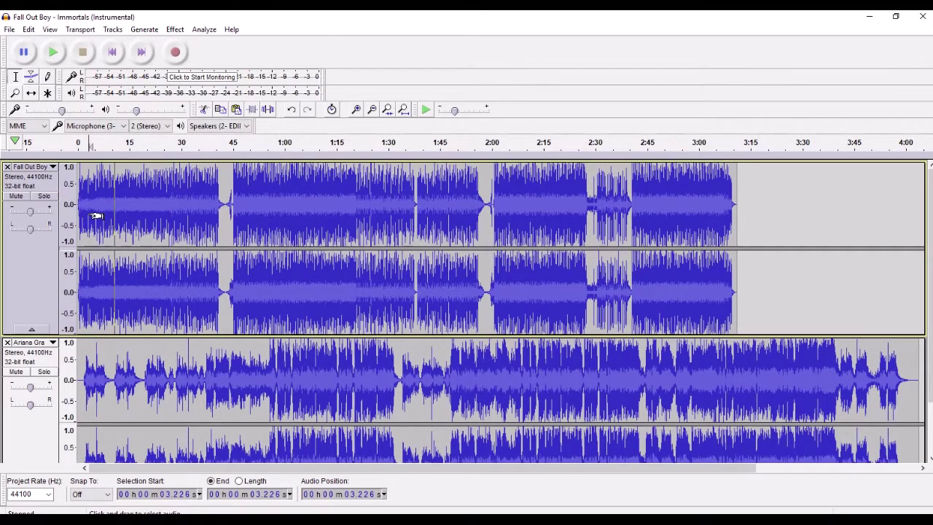
left_click(88, 219)
scroll(86, 219, "up", 3, "ctrl")
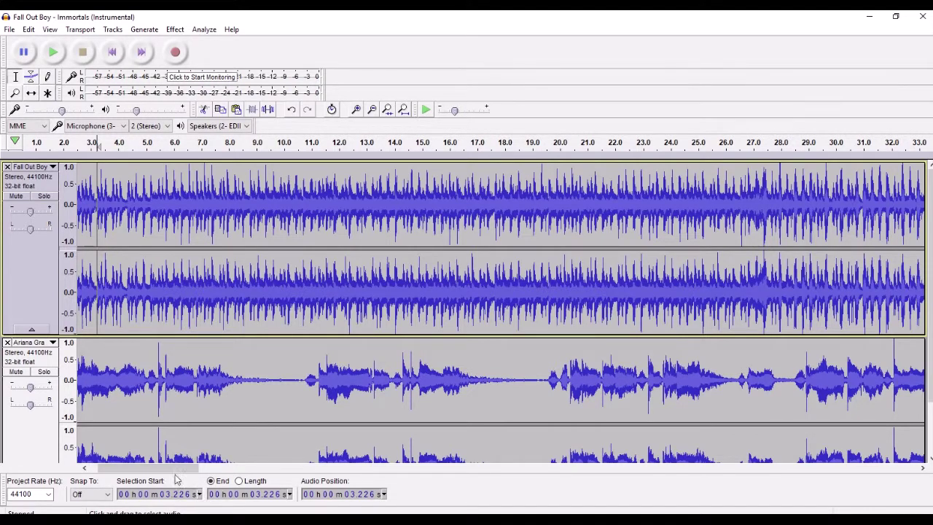
left_click_drag(142, 472, 134, 471)
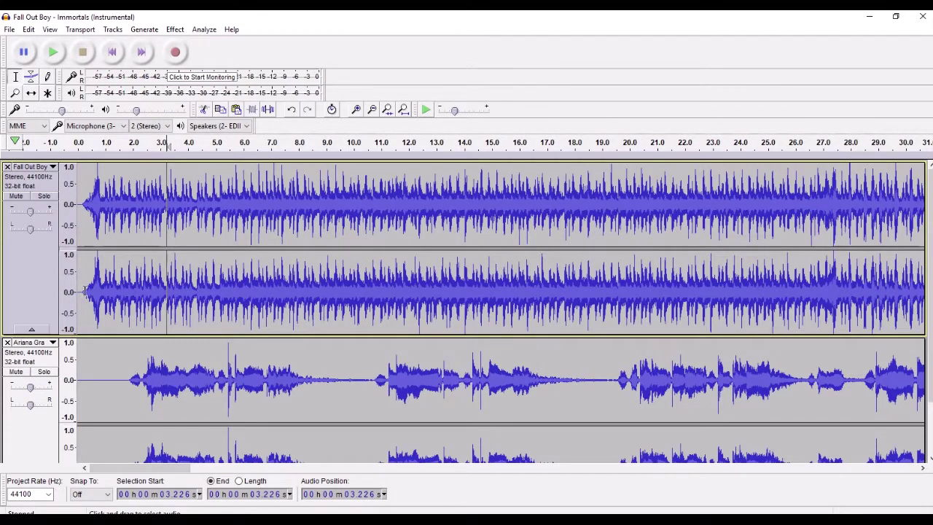
left_click_drag(85, 291, 103, 292)
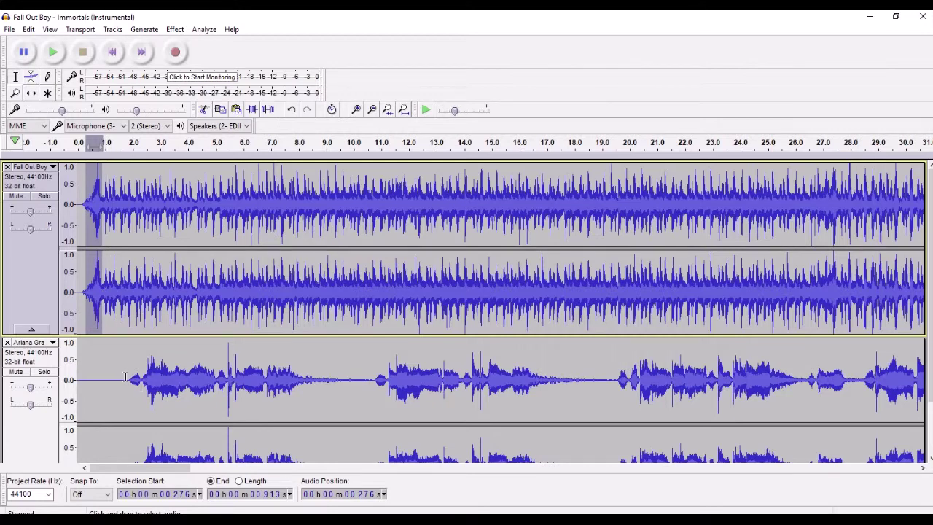
left_click_drag(128, 377, 156, 386)
scroll(158, 388, "down", 2)
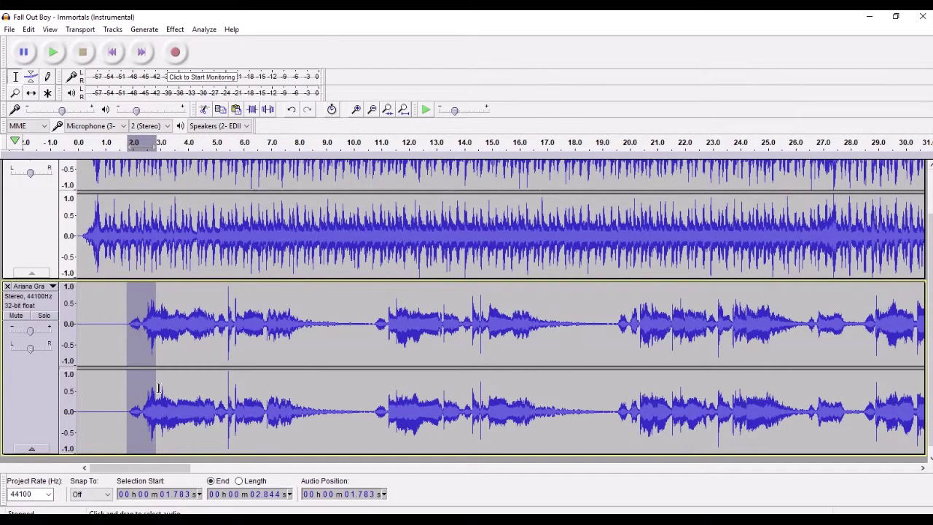
left_click_drag(146, 342, 161, 349)
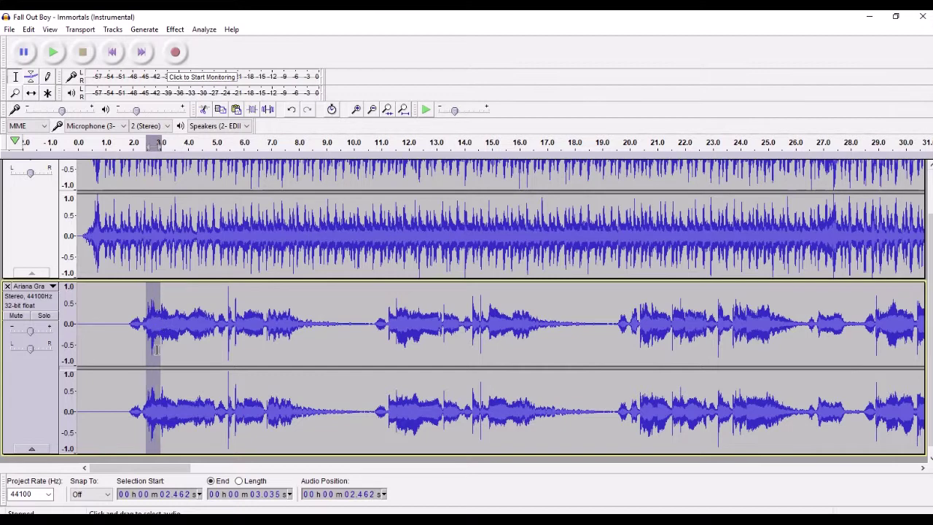
Play both tracks together from the very beginning, then stop playback
left_click(79, 238)
scroll(79, 240, "up", 2)
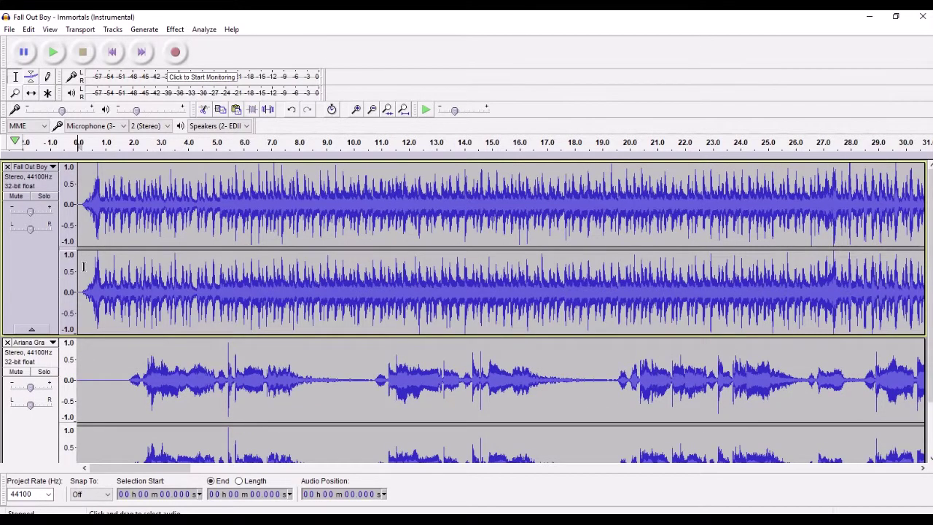
key("space")
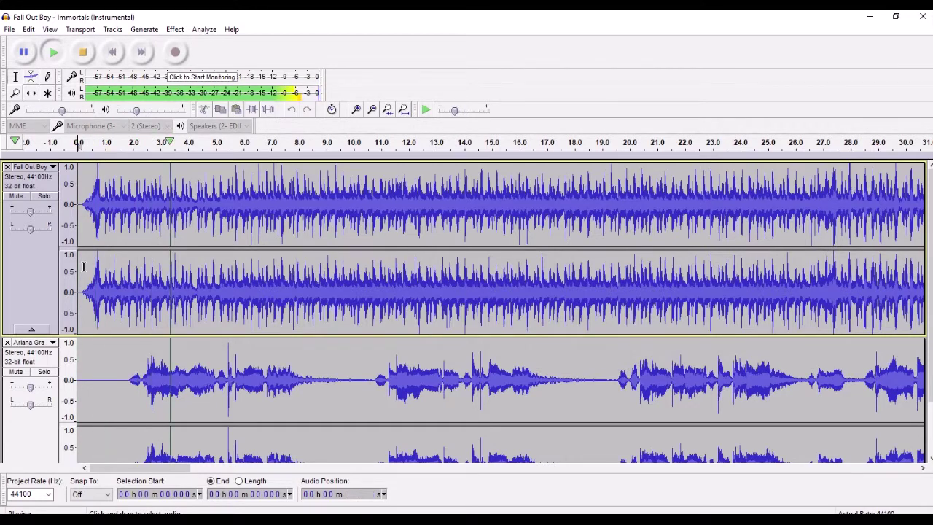
key("space")
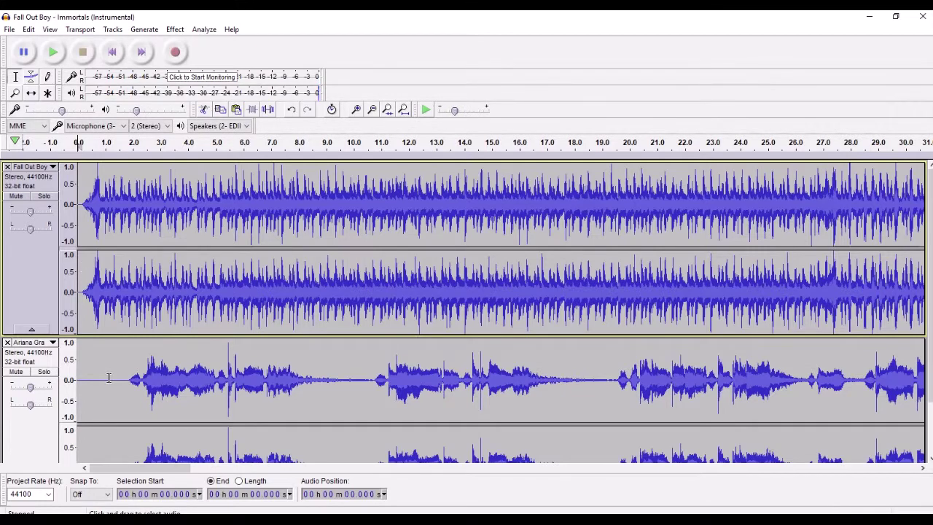
Paste two stretches of silence at the start of the Immortals instrumental
left_click_drag(112, 377, 87, 377)
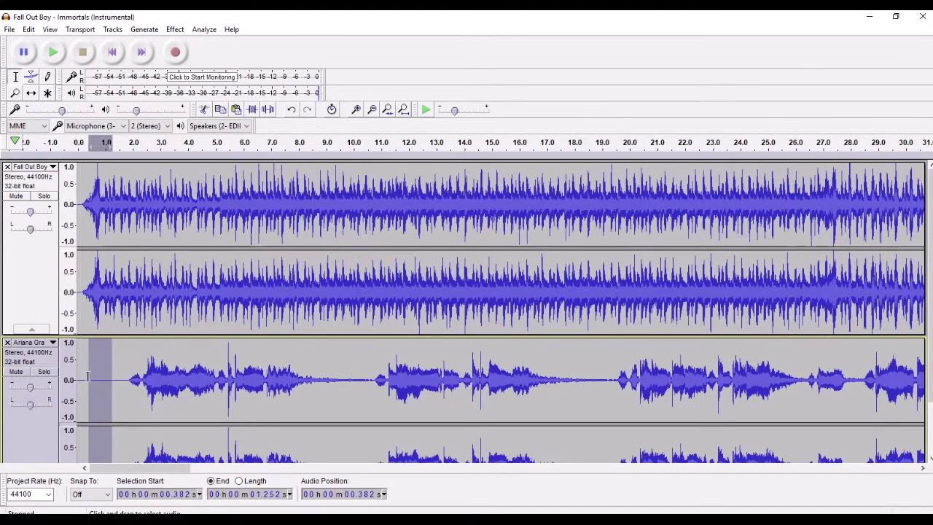
scroll(87, 377, "down", 2)
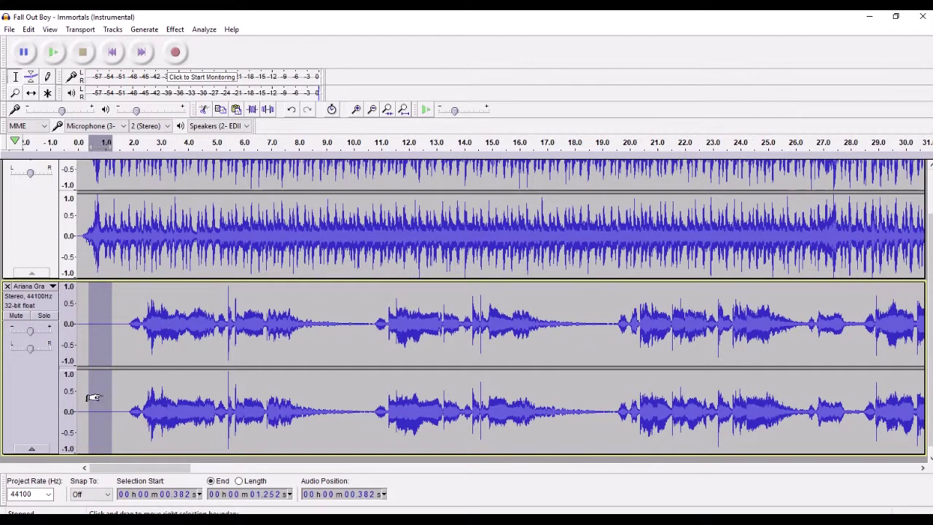
left_click(79, 236)
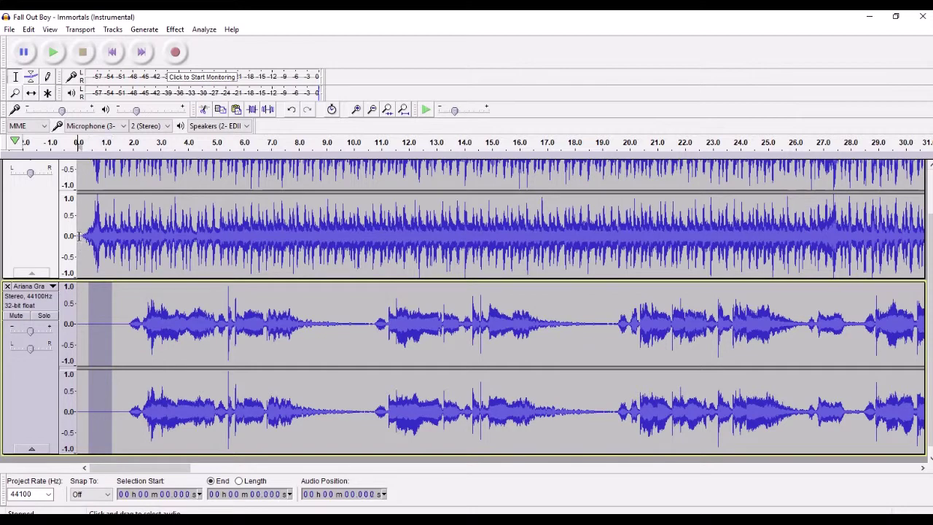
scroll(78, 235, "up", 2)
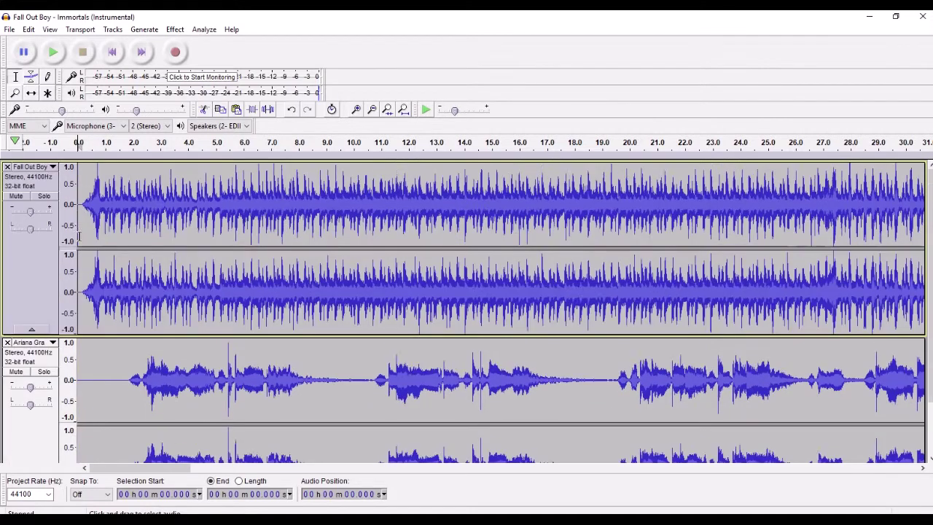
left_click(81, 290)
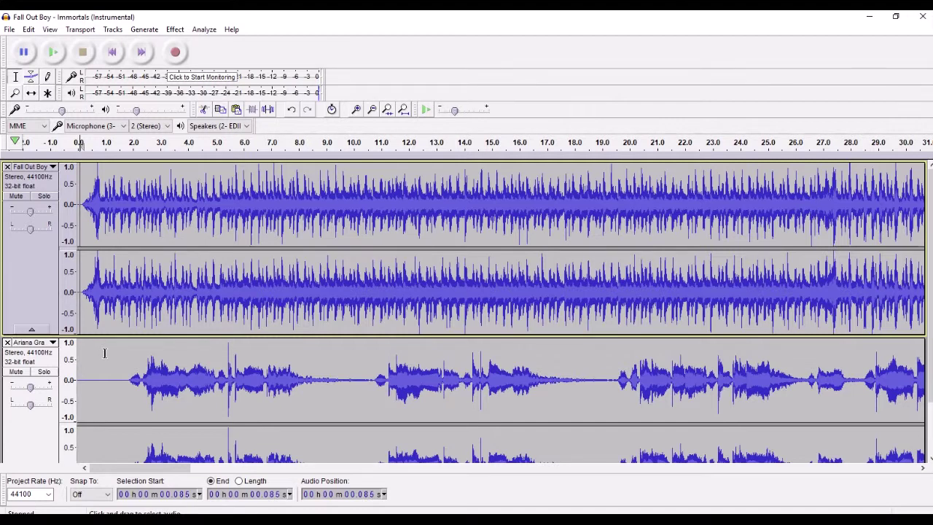
key("ctrl+v")
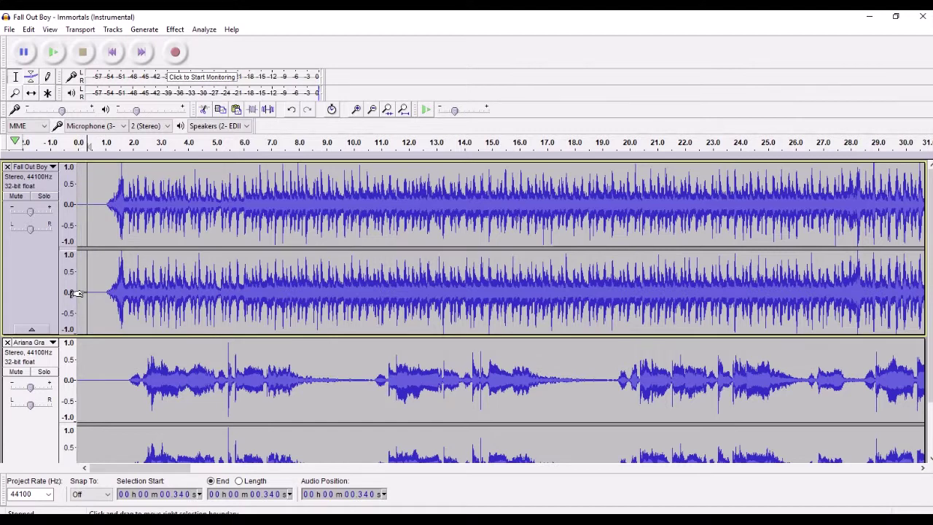
key("ctrl+v")
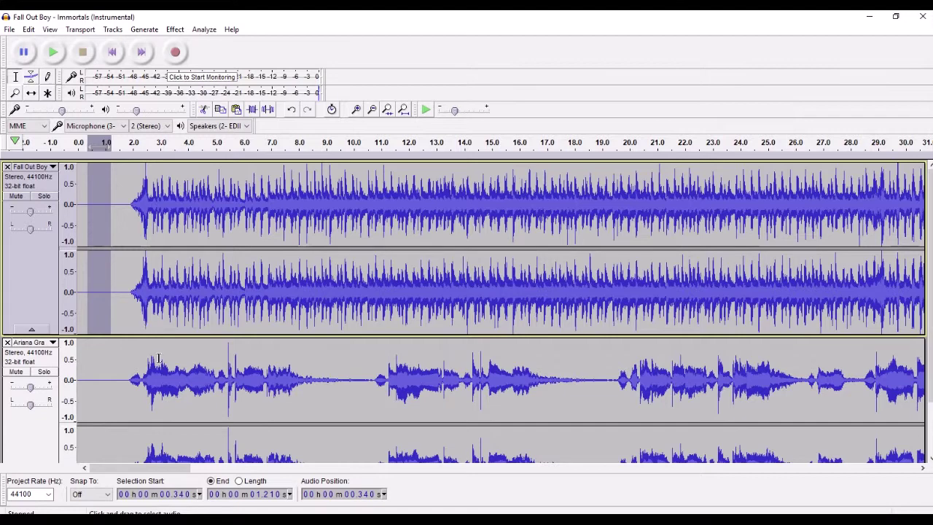
Zoom in and paste more silence at 1.167 s to push the instrumental later
scroll(226, 310, "up", 1)
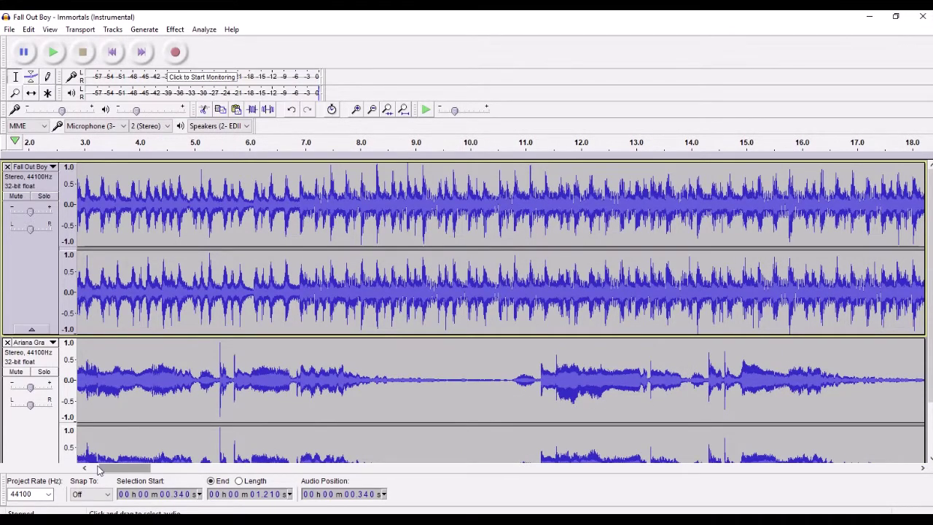
left_click_drag(100, 470, 91, 470)
left_click(156, 292)
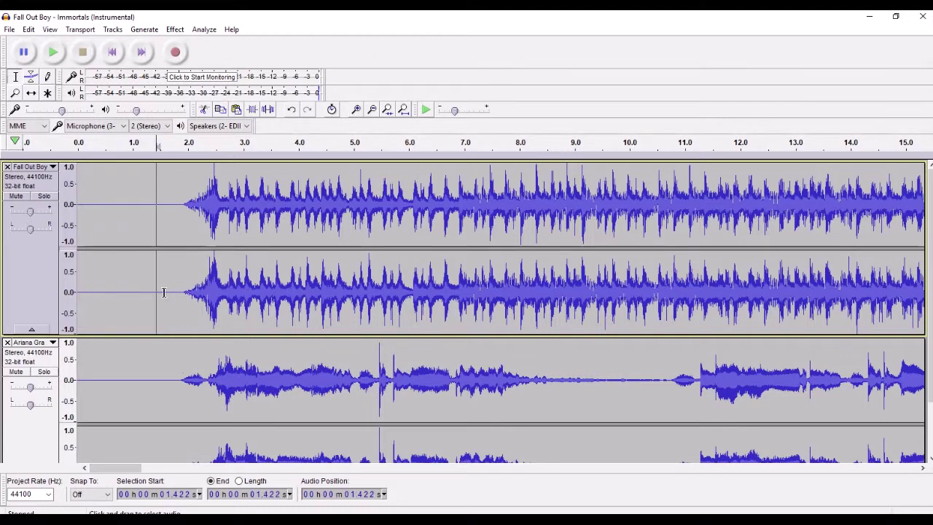
left_click_drag(154, 293, 164, 293)
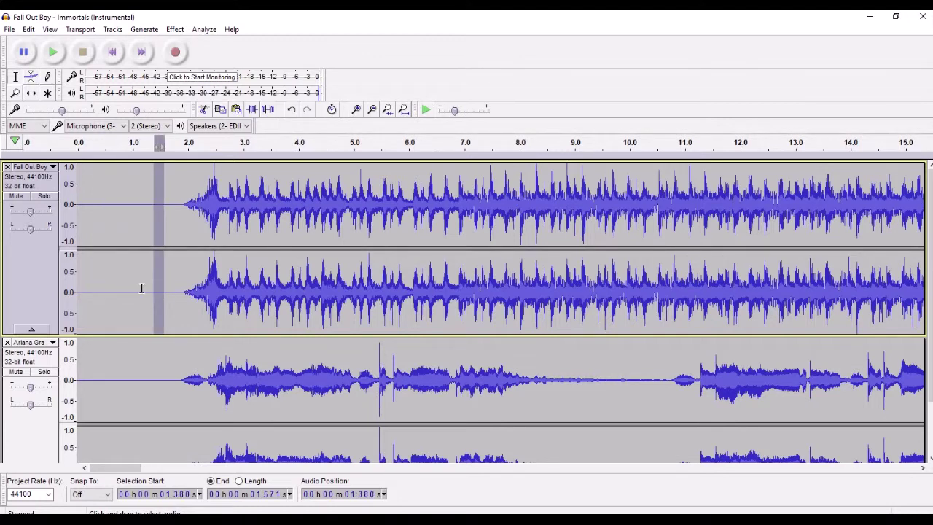
left_click(144, 292)
key("ctrl+v")
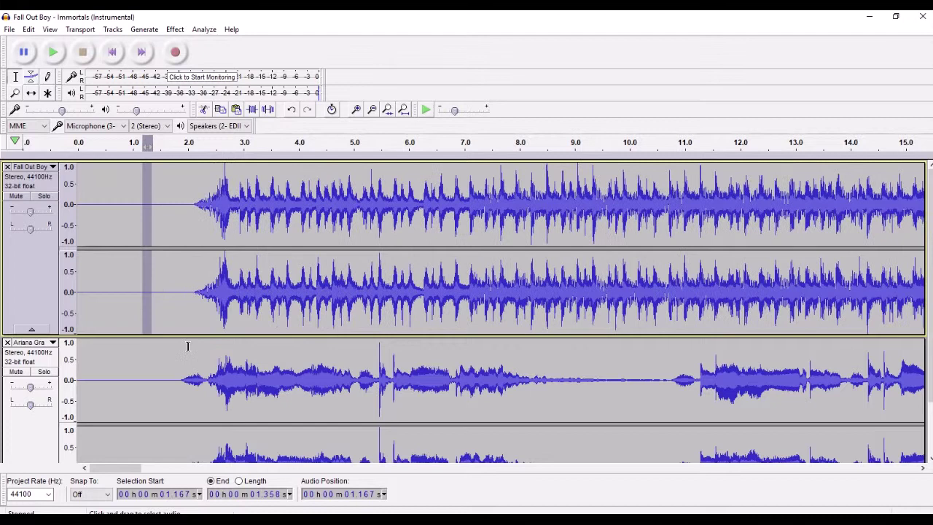
left_click(167, 290)
Play the stacked tracks to check alignment, then zoom out to show both full songs
key("space")
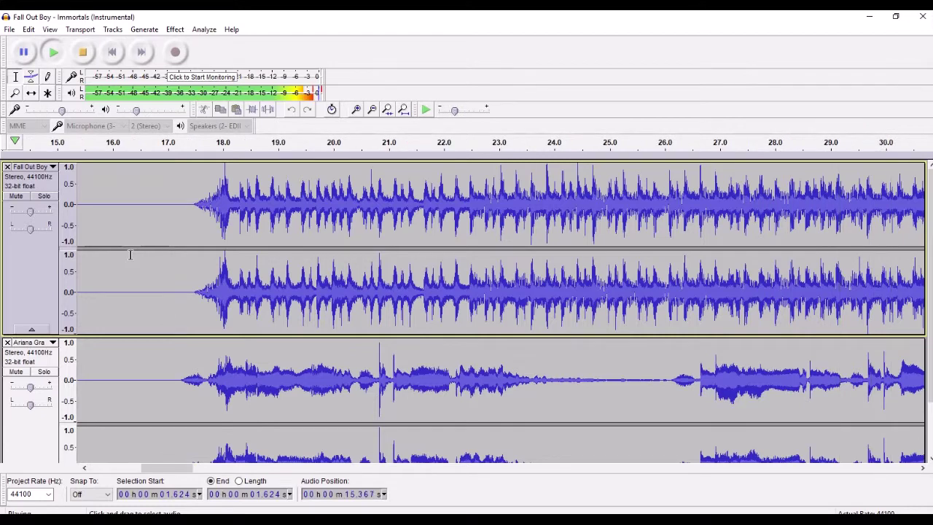
key("space")
left_click_drag(167, 469, 159, 469)
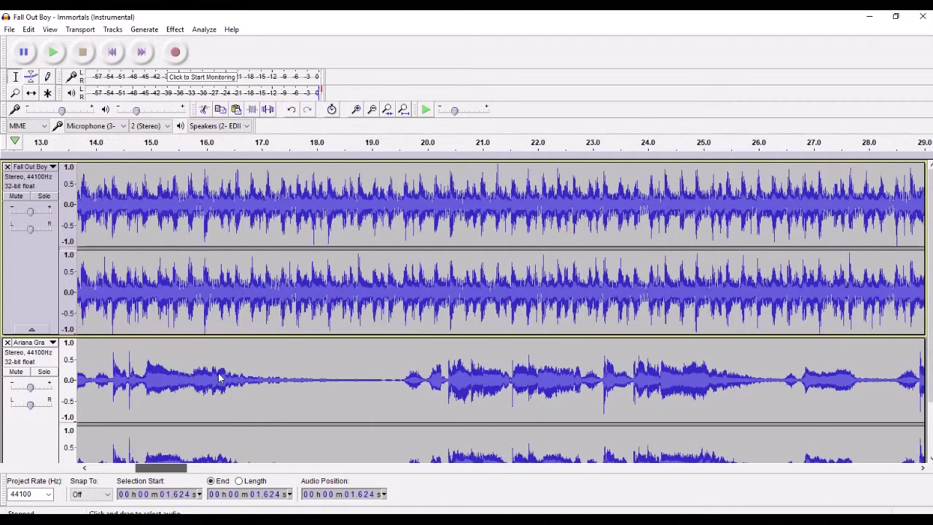
key("ctrl+3")
left_click(372, 109)
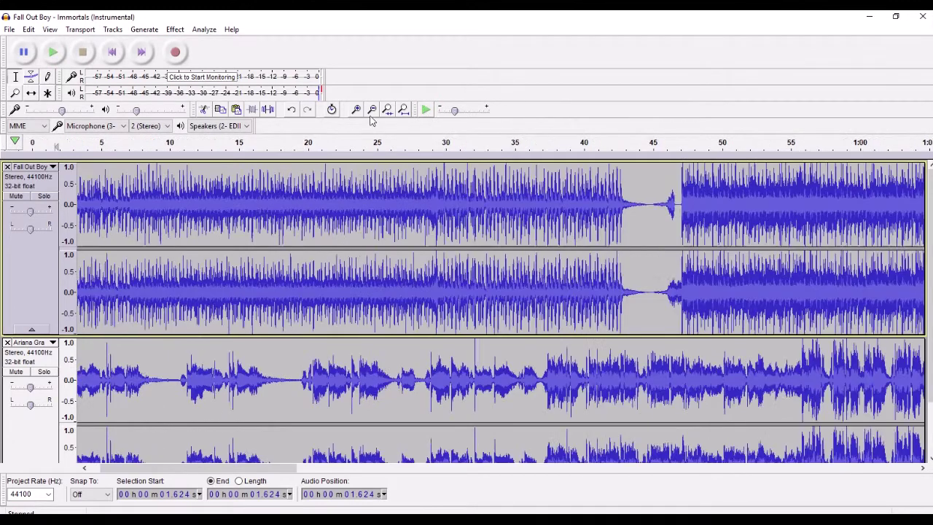
left_click(371, 113)
left_click(387, 111)
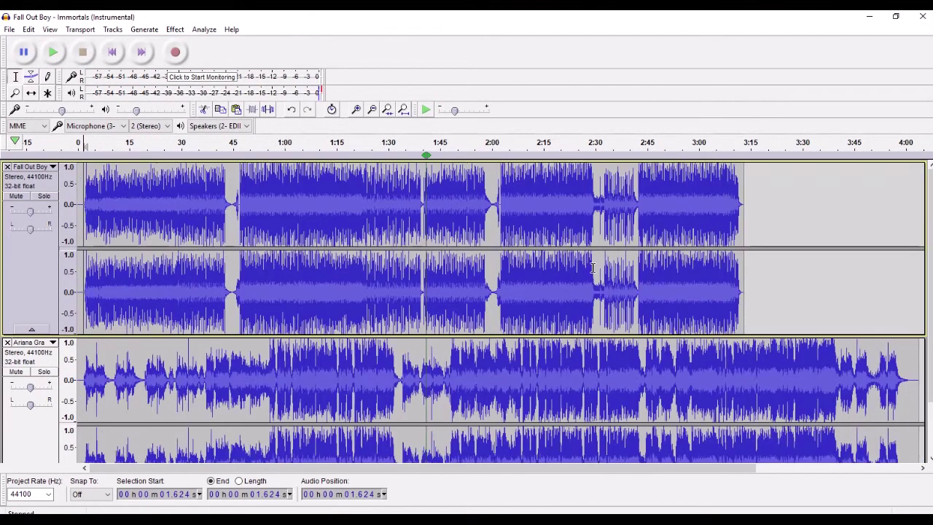
left_click_drag(909, 368, 747, 369)
scroll(236, 296, "down", 2)
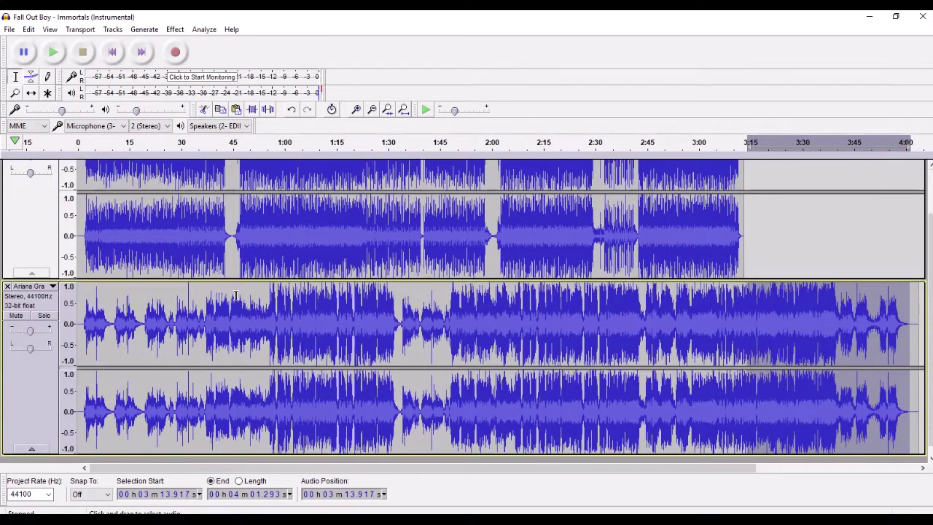
left_click(234, 241)
left_click_drag(233, 240, 257, 242)
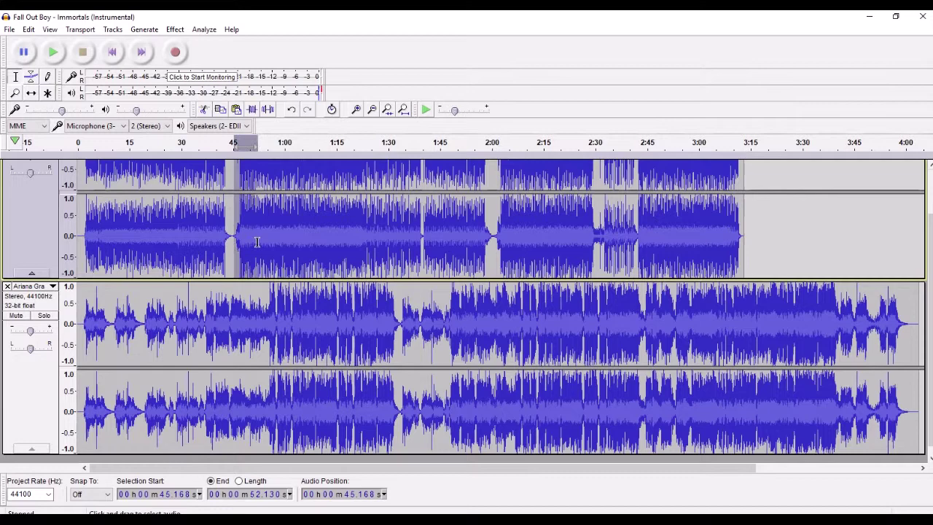
scroll(105, 230, "up", 2)
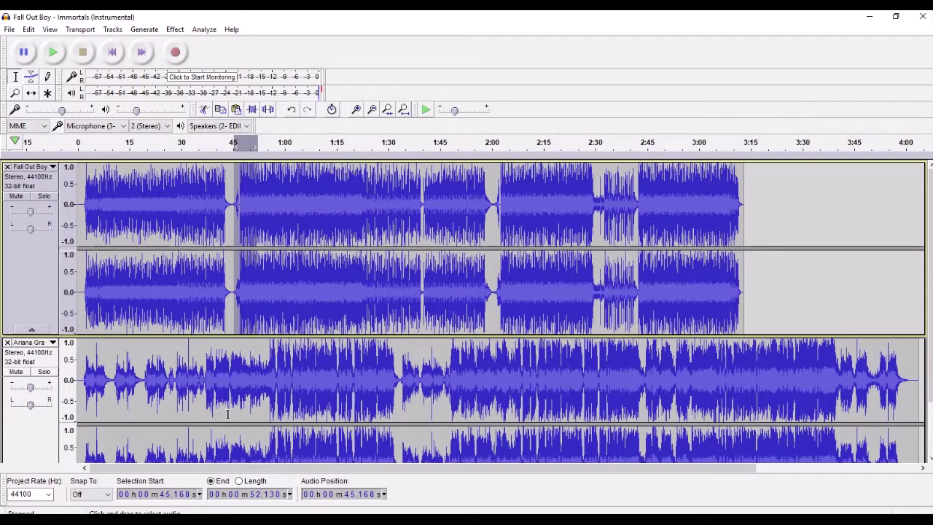
scroll(292, 365, "down", 2)
left_click(304, 362)
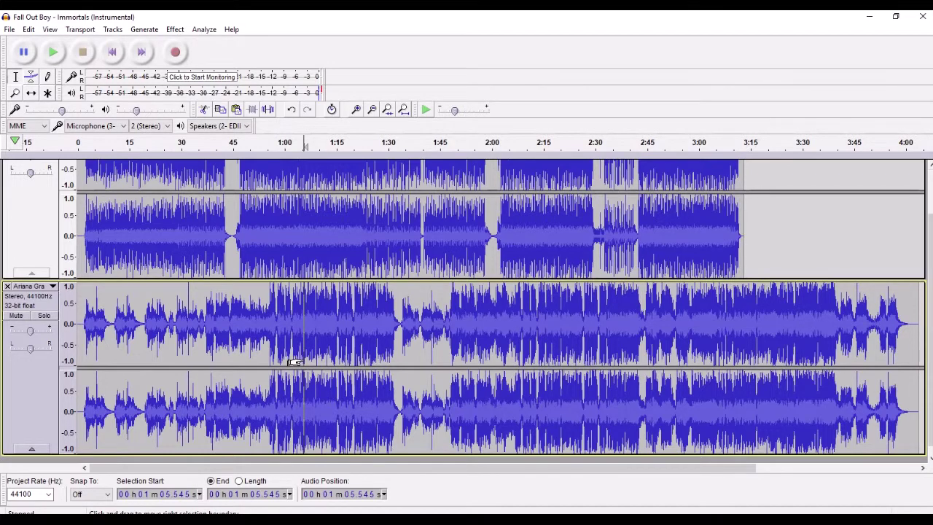
left_click(304, 328)
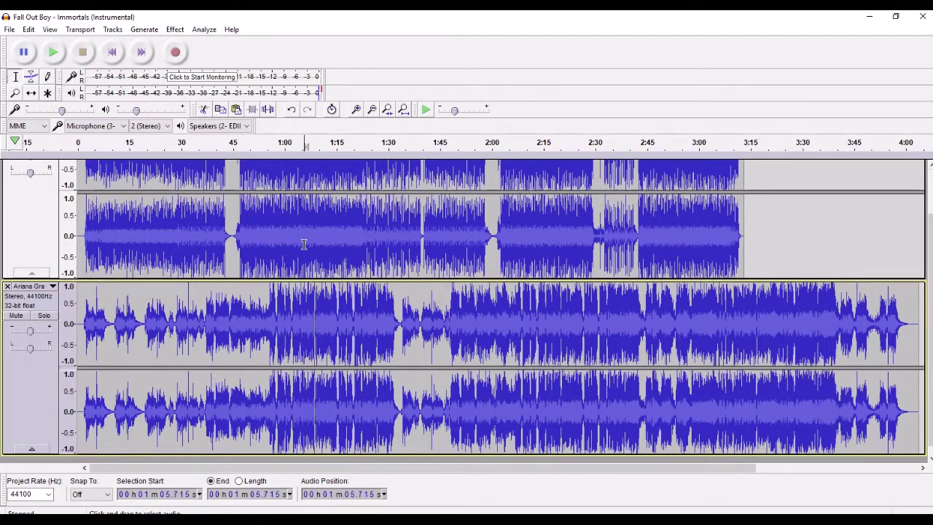
scroll(301, 302, "up", 2)
left_click(302, 302)
scroll(302, 302, "down", 2)
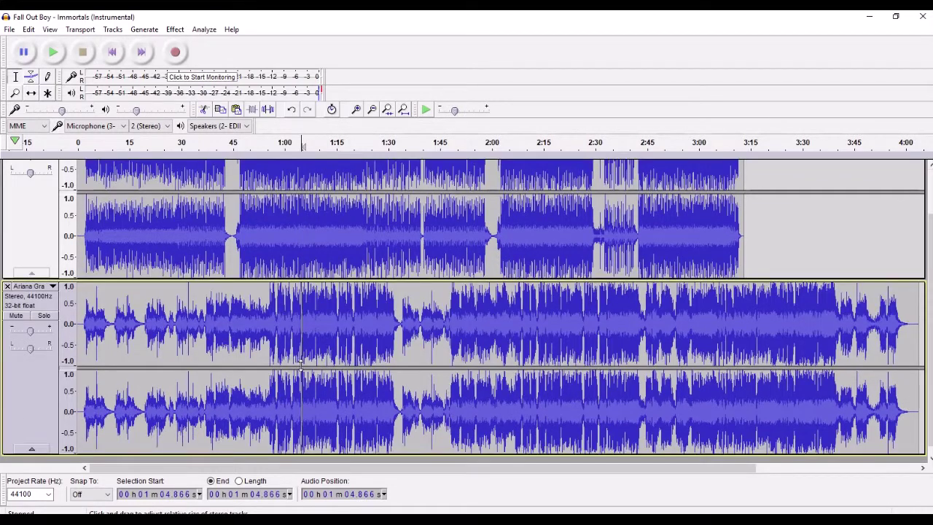